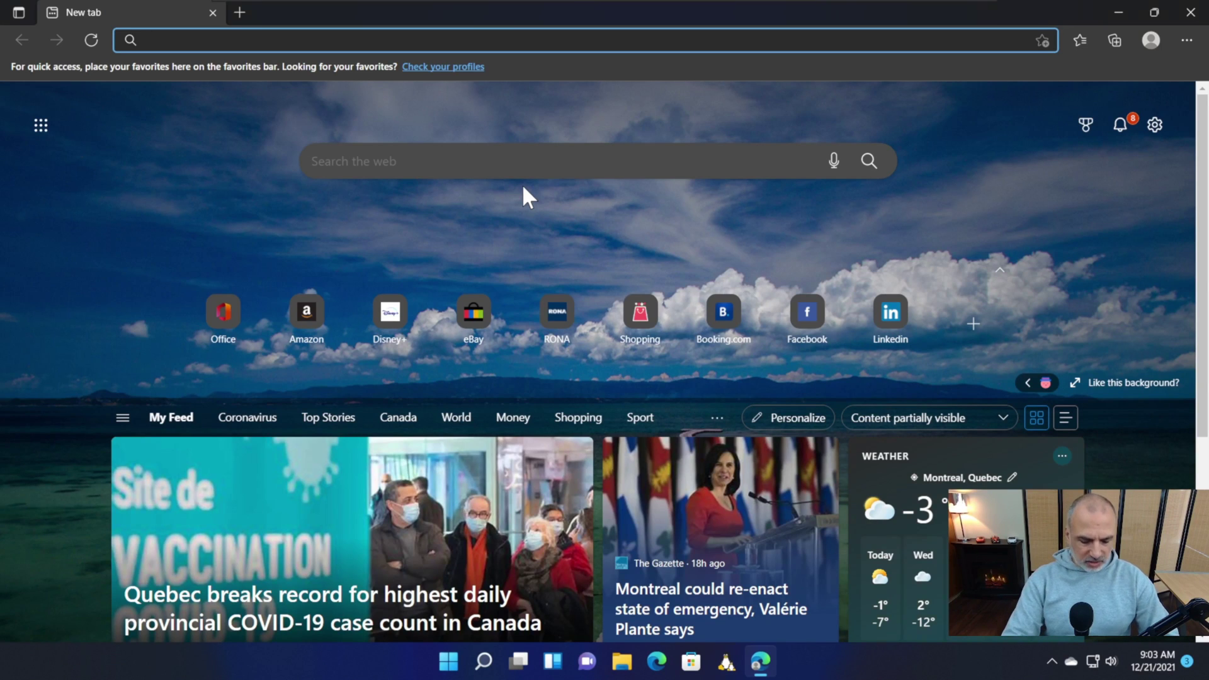
- Download the Windows Tor Browser installer (torbrowser-install-win64-11.0.3_en-US.exe) from torproject.org
text(torpro)
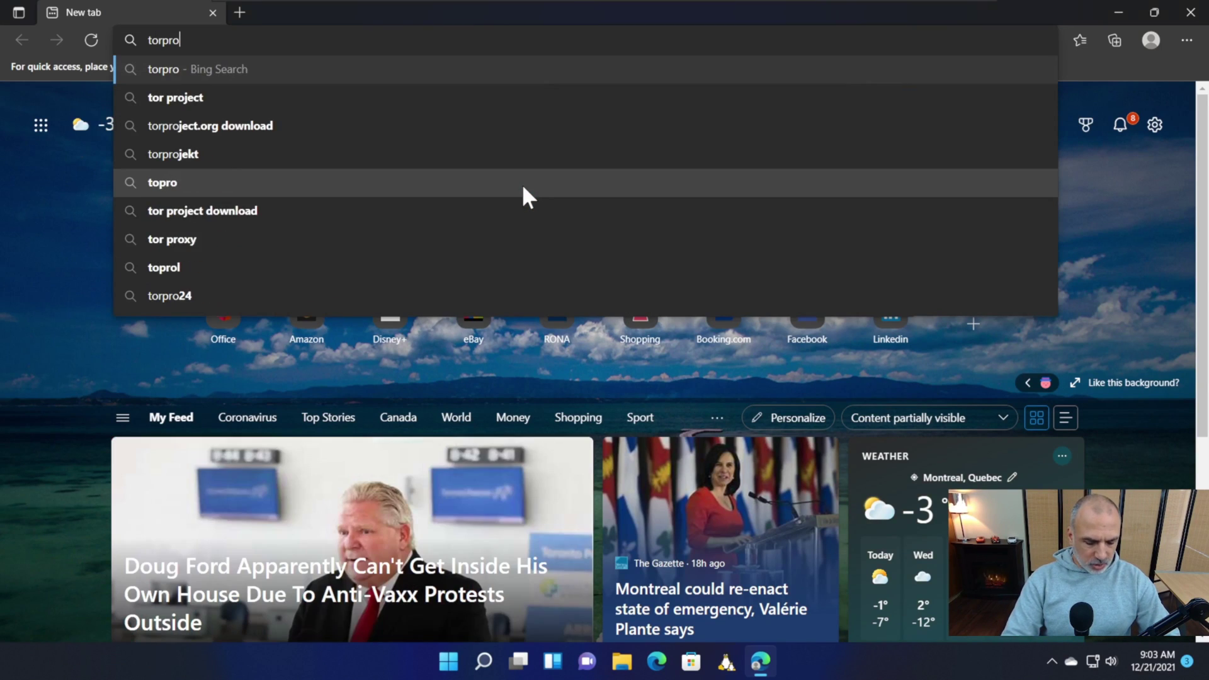
text(ject.org)
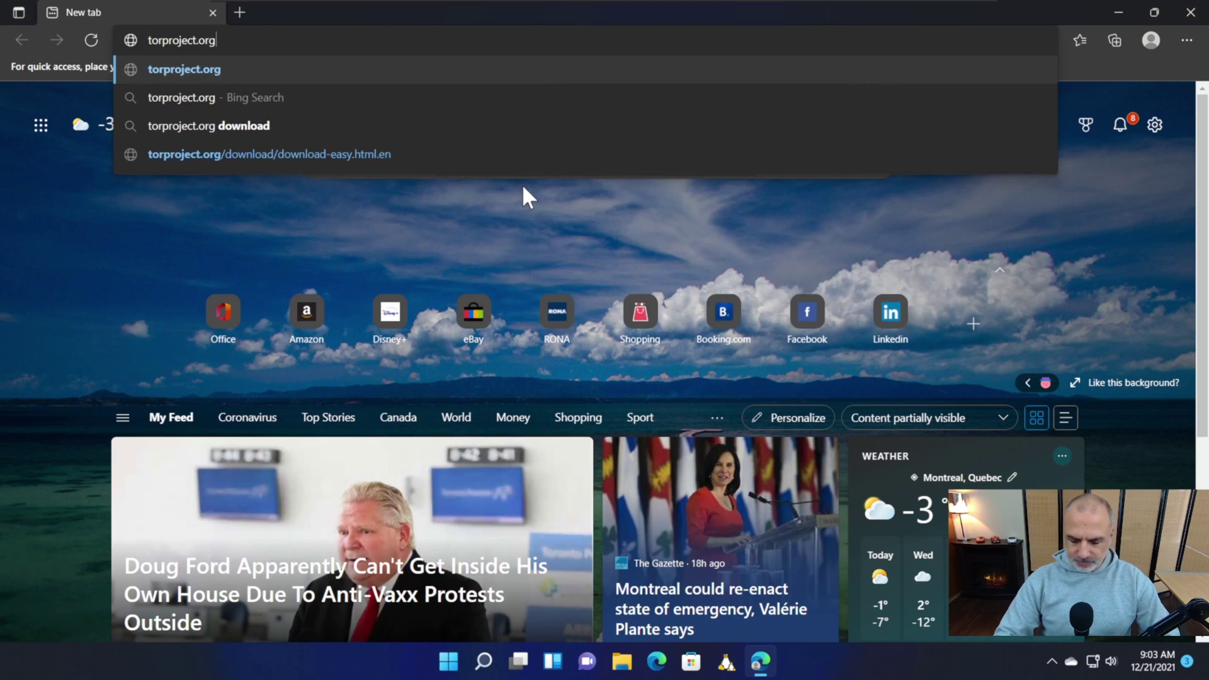
key(Return)
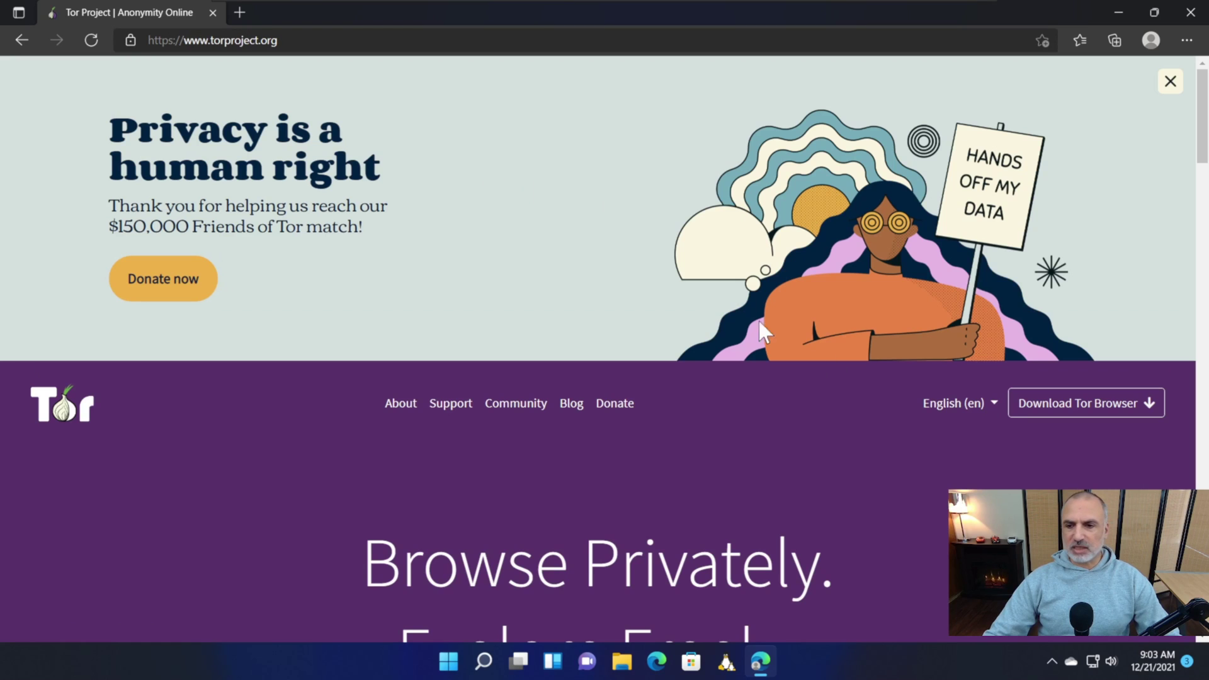
click(1086, 407)
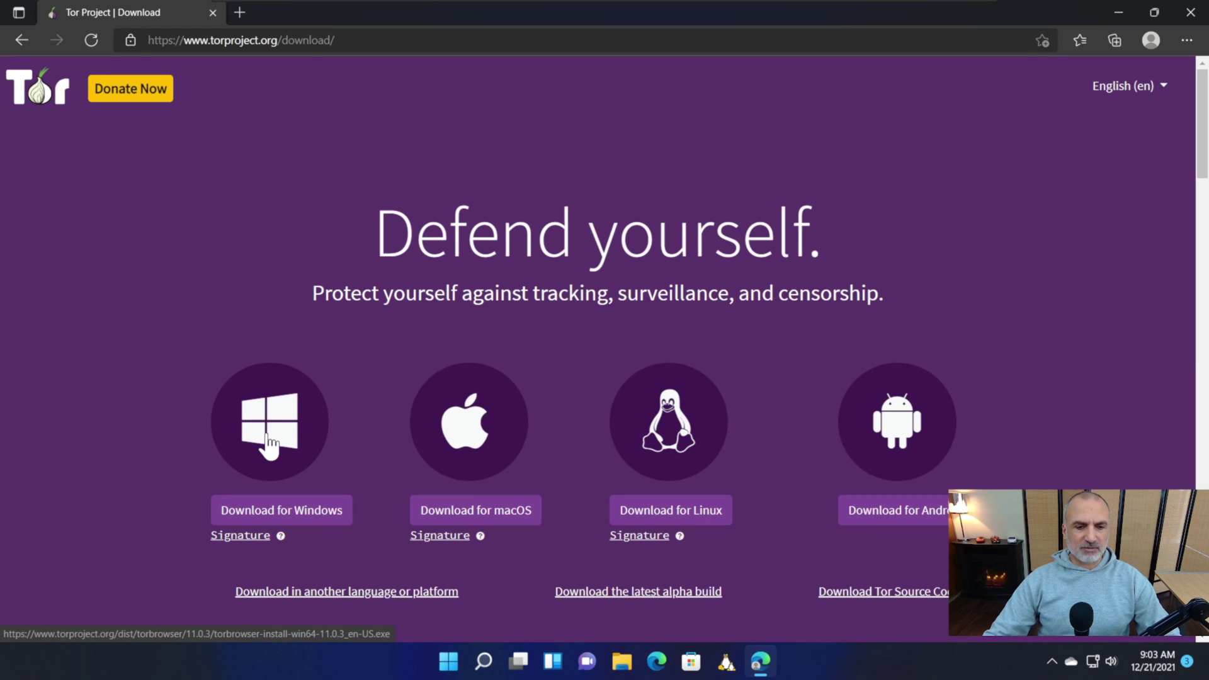
click(281, 511)
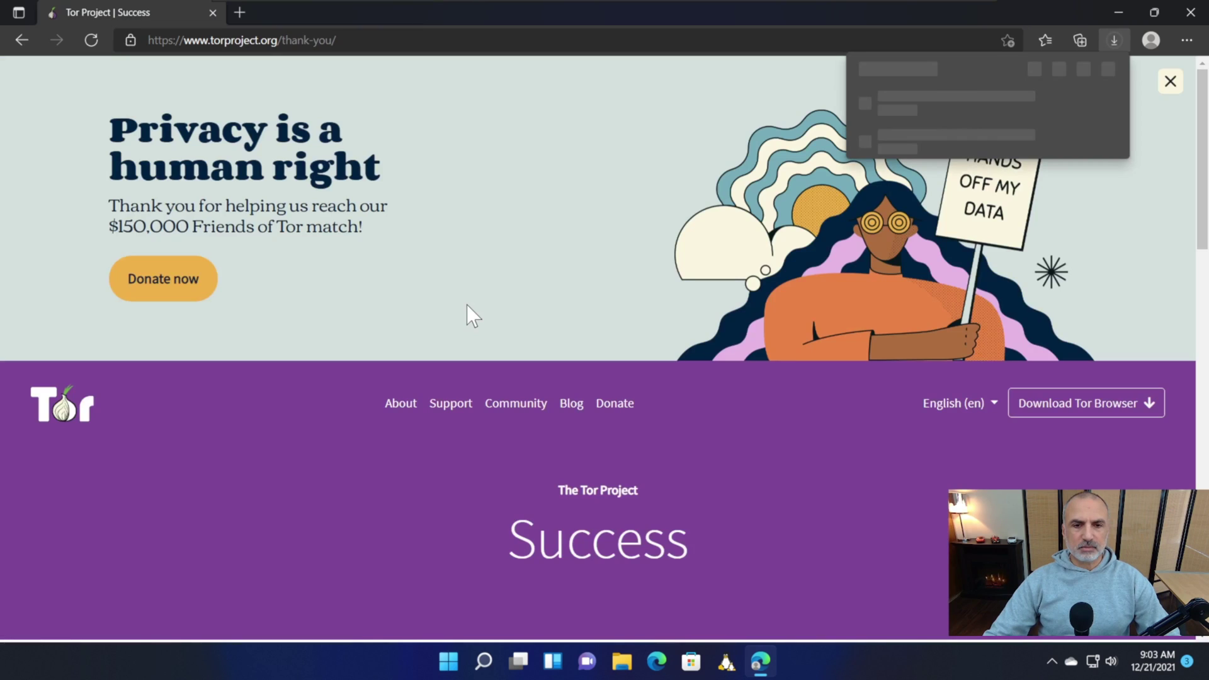
mouse_move(912, 134)
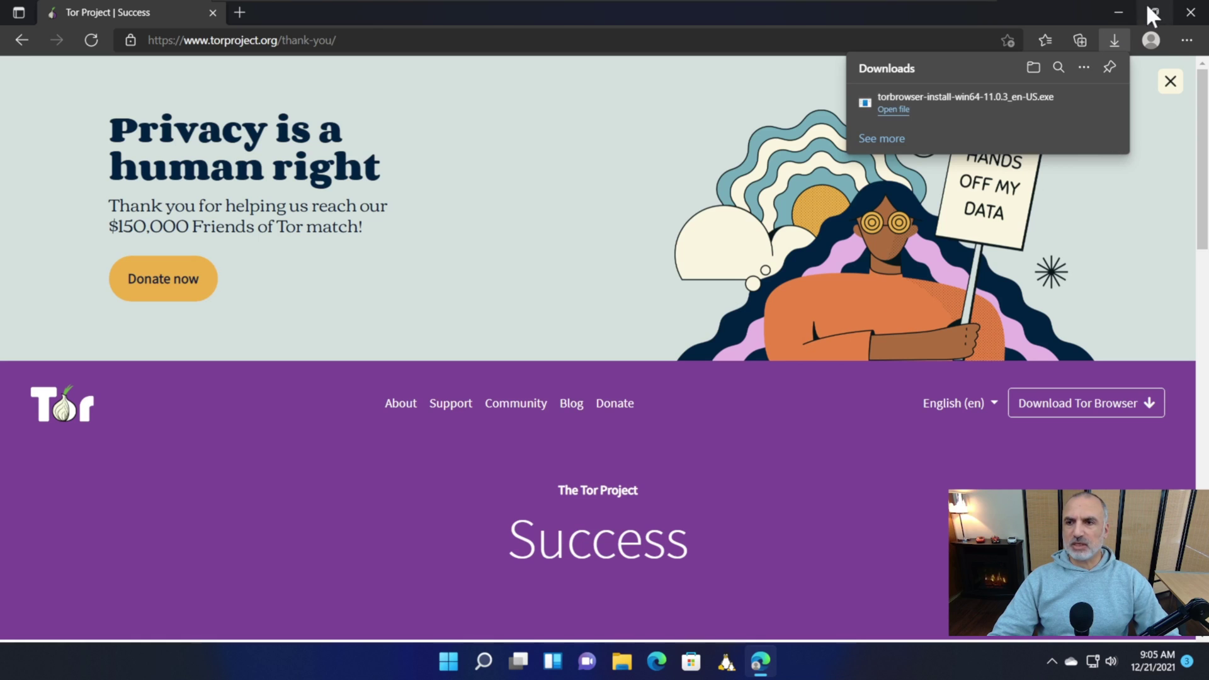
- Close Edge and run the torbrowser-install-win64 installer from the Downloads folder in File Explorer
click(1190, 13)
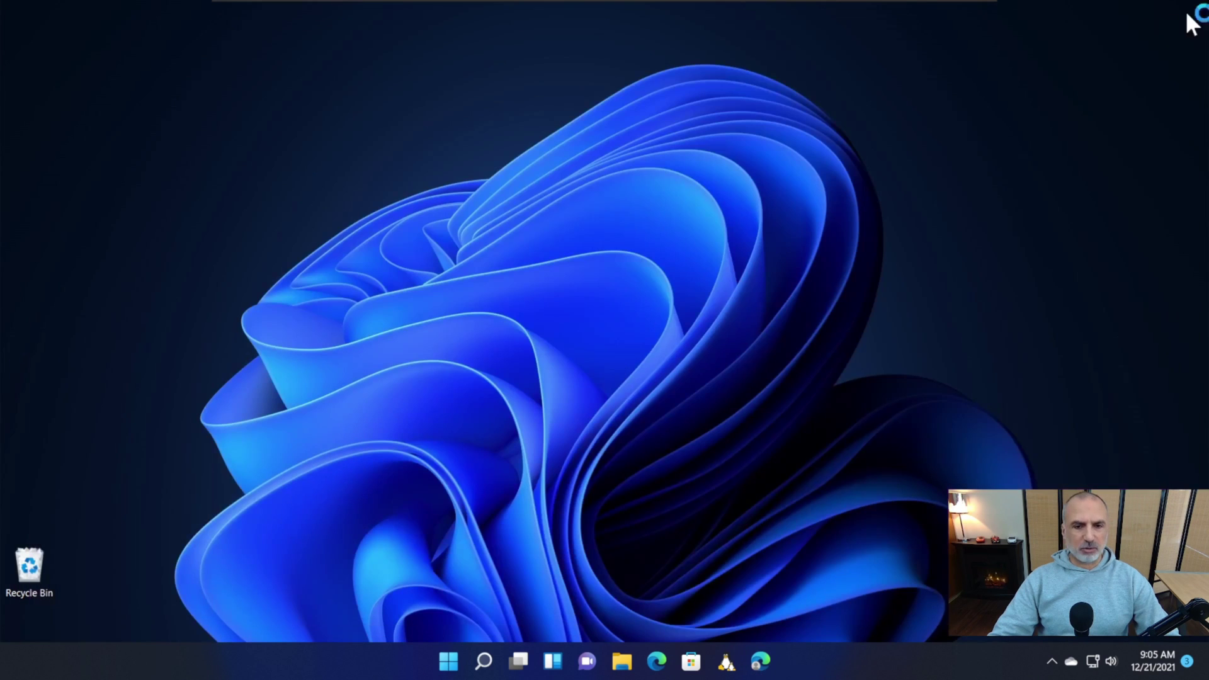
click(620, 666)
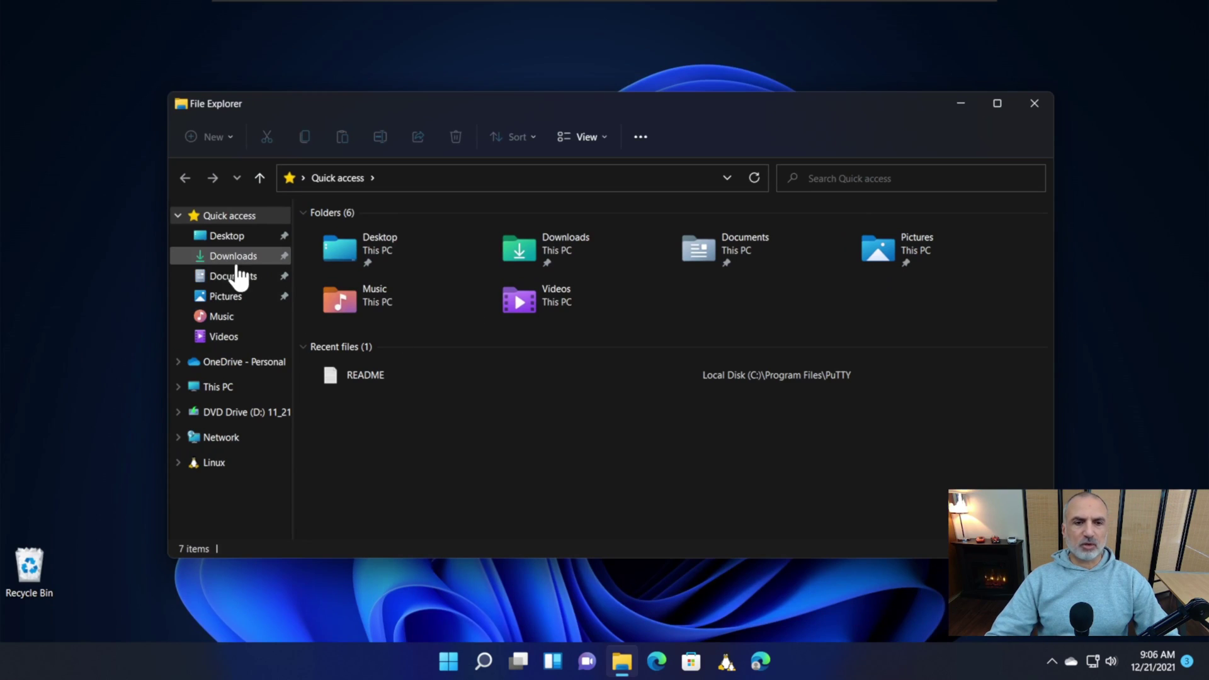
click(239, 260)
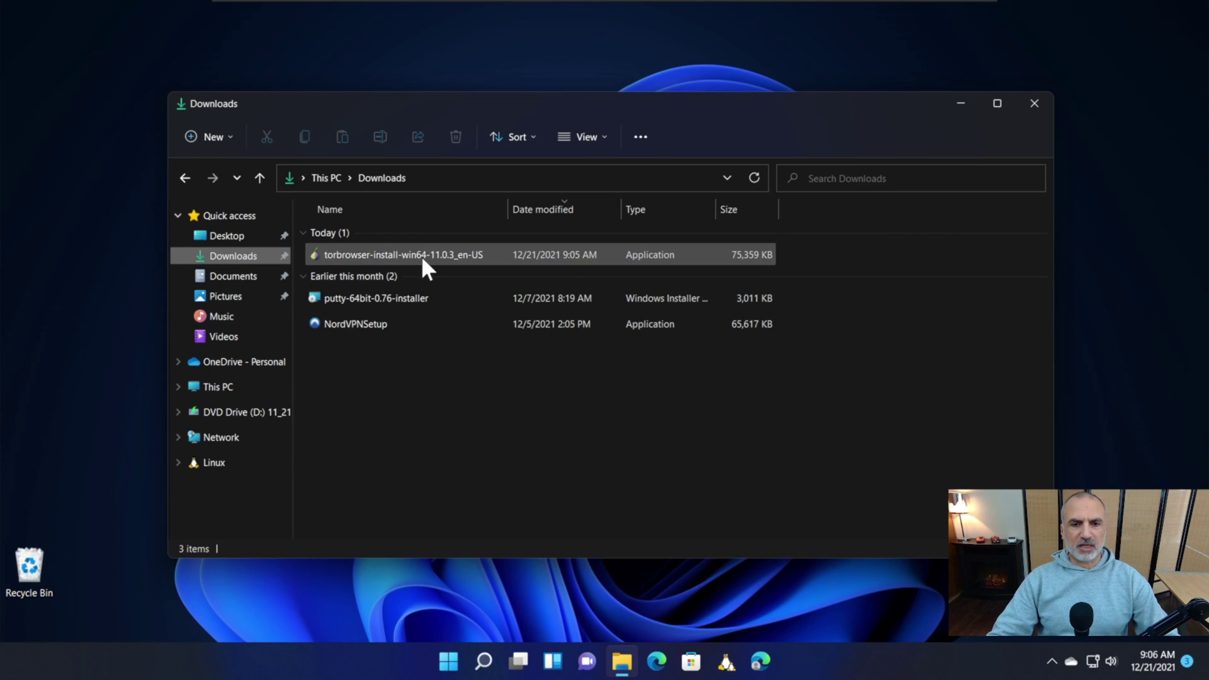
double_click(369, 261)
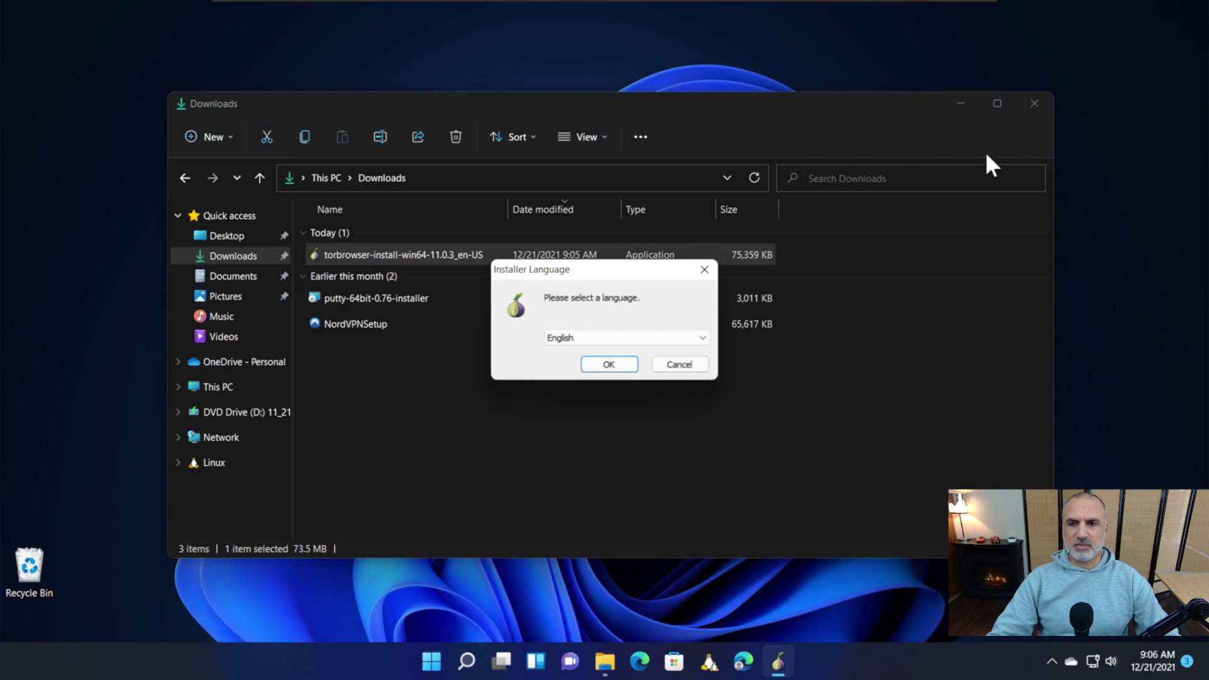
- Keep English as the Tor Browser installer language and continue setup
click(961, 102)
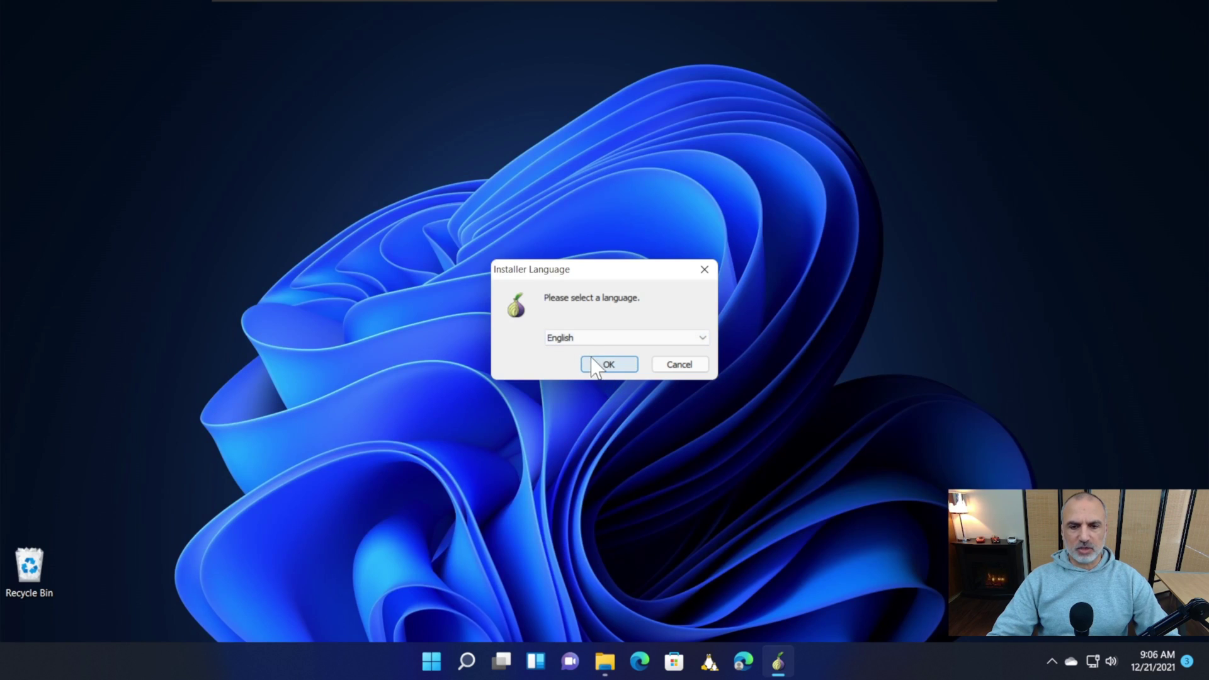
click(563, 338)
click(580, 346)
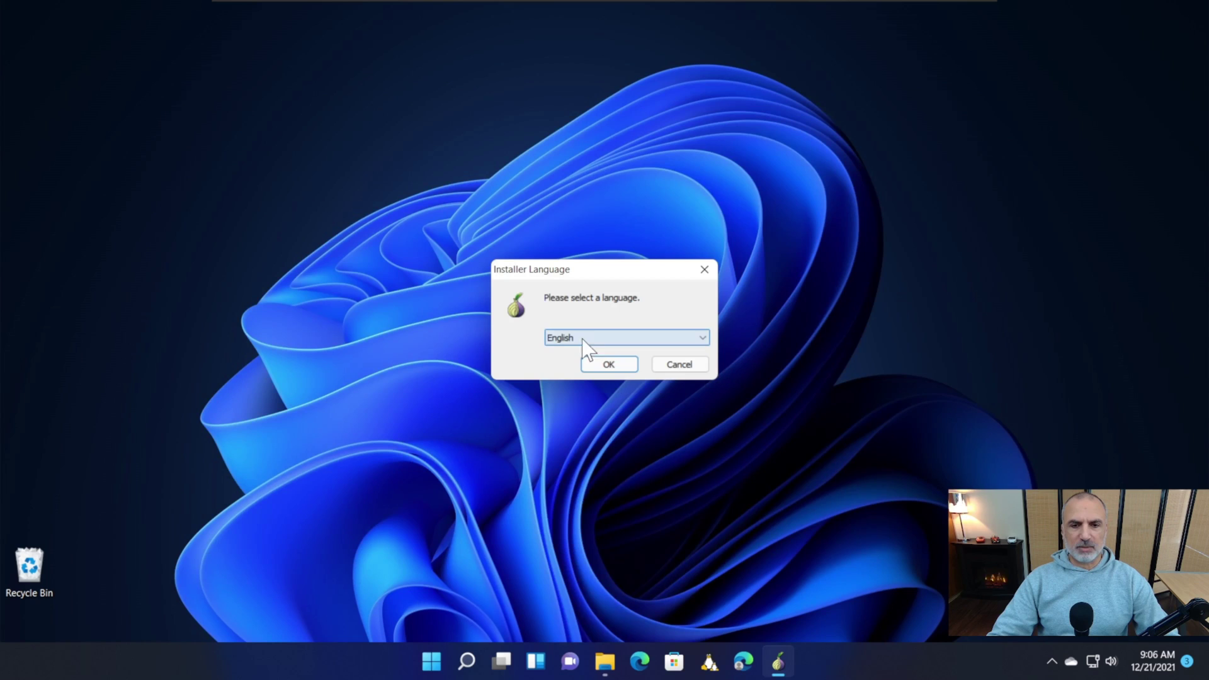
click(620, 370)
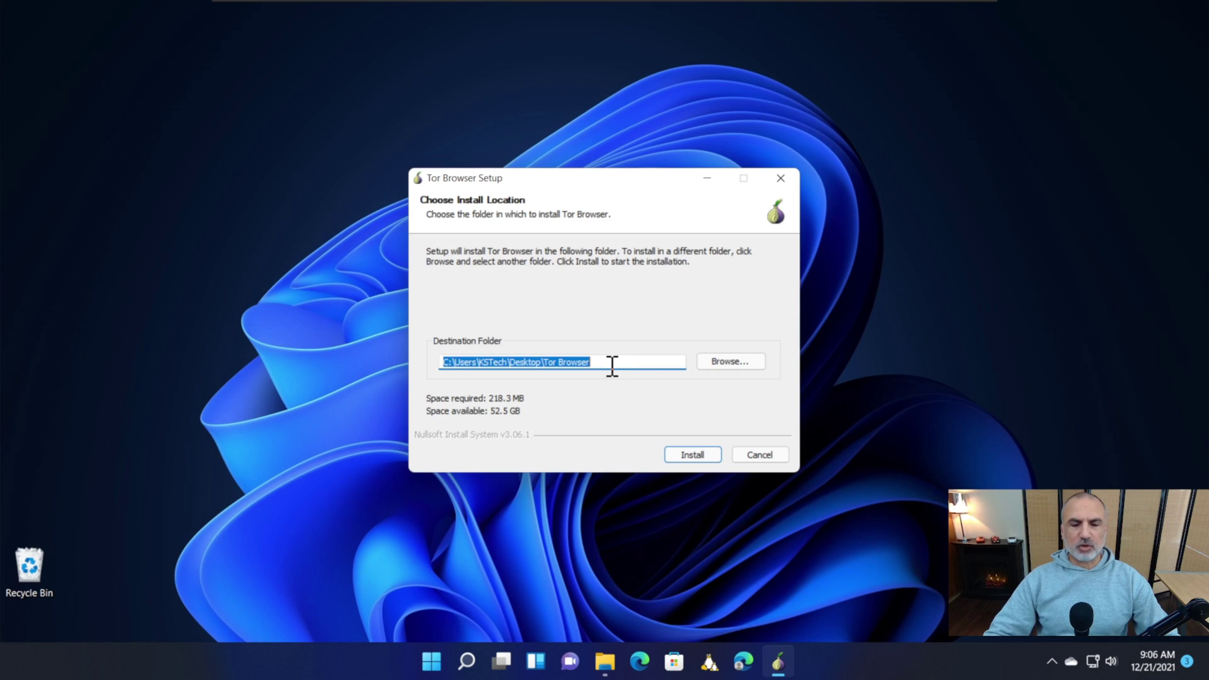
- Set the install destination to a Tor Browser folder inside the user's Documents folder
click(738, 364)
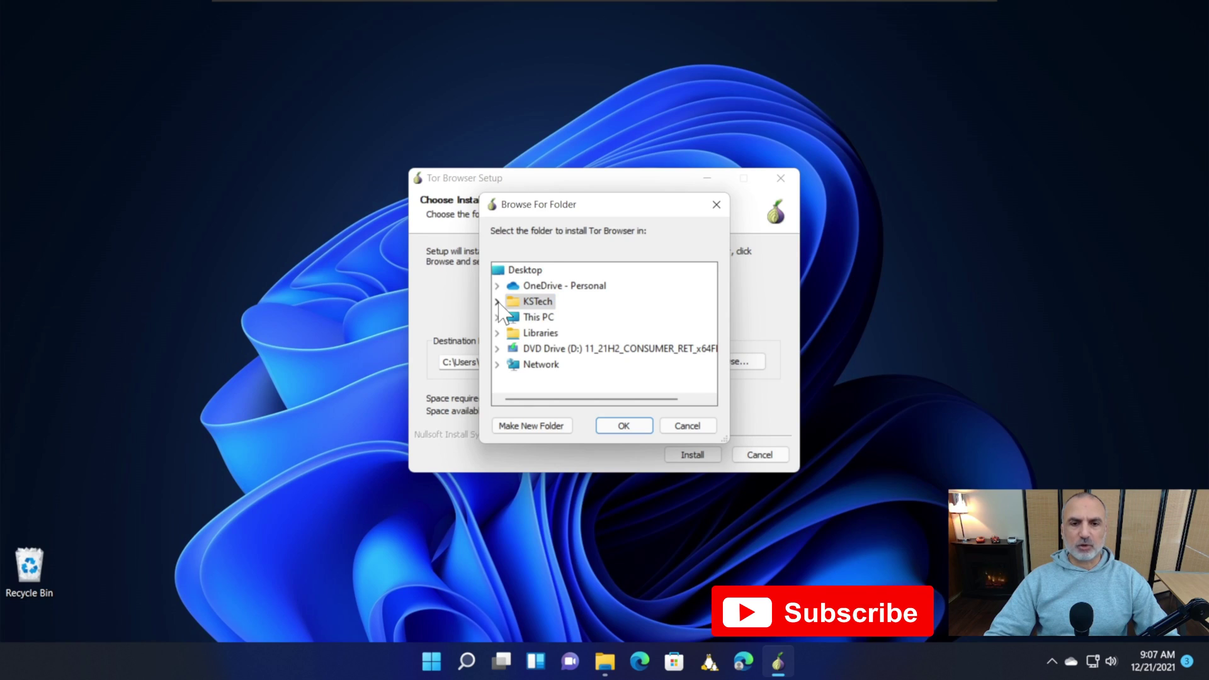
click(497, 302)
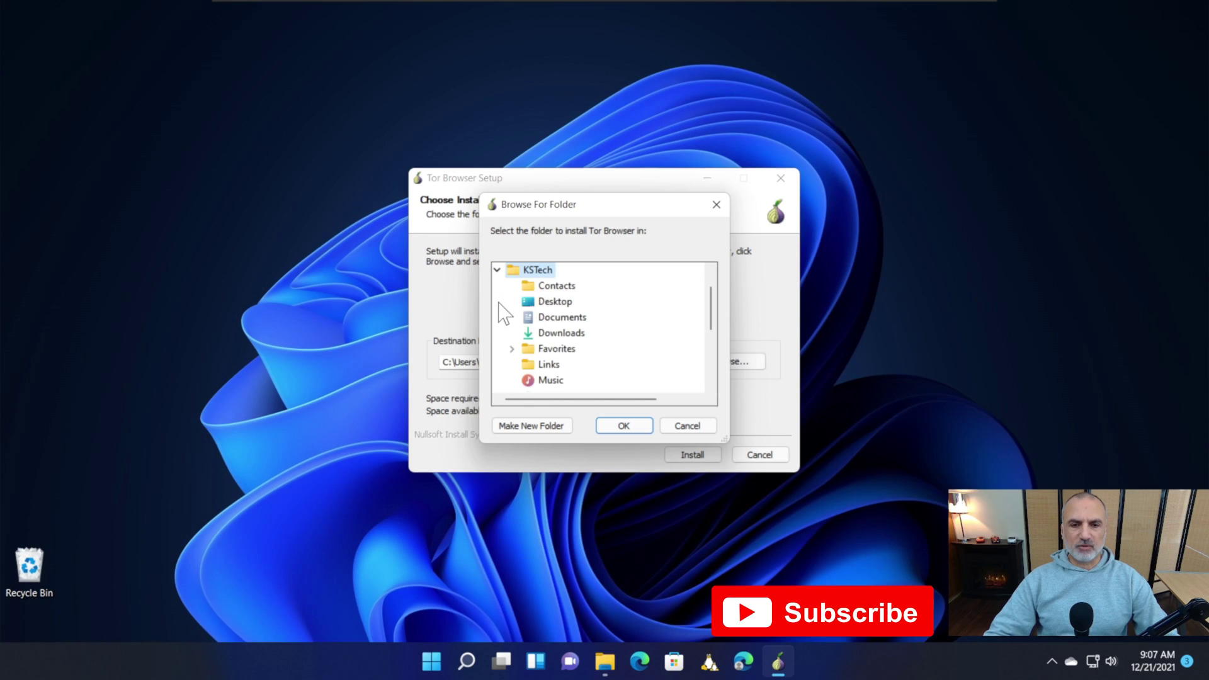
click(560, 318)
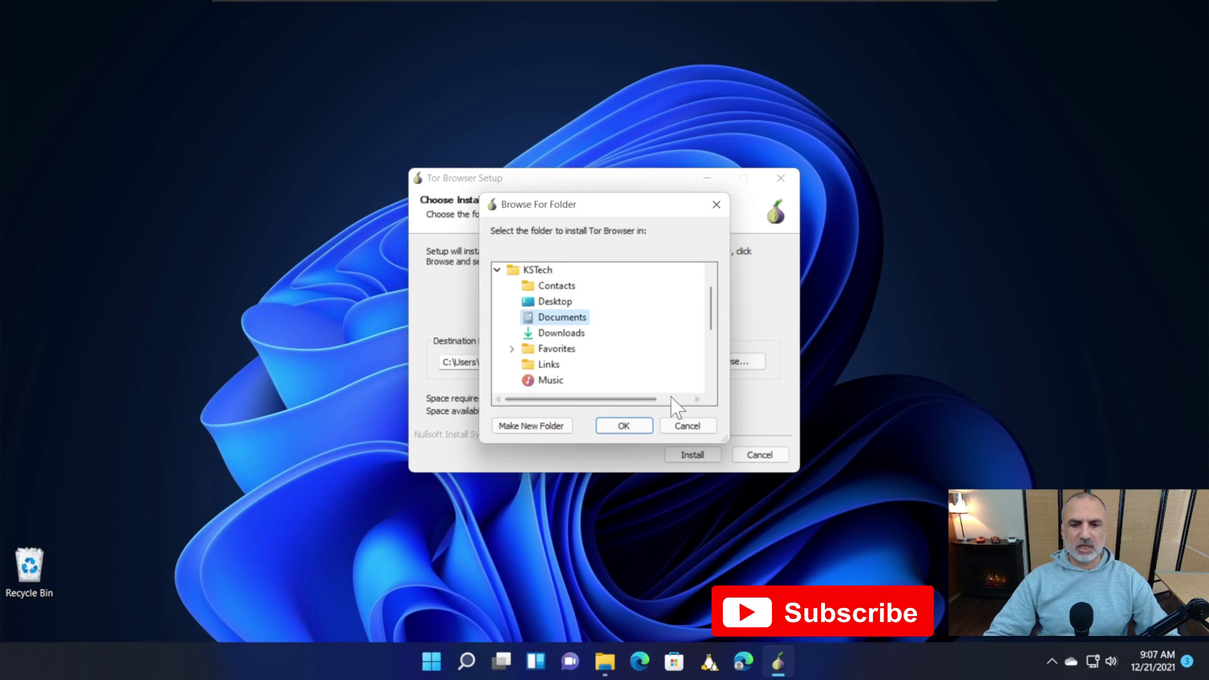
click(623, 427)
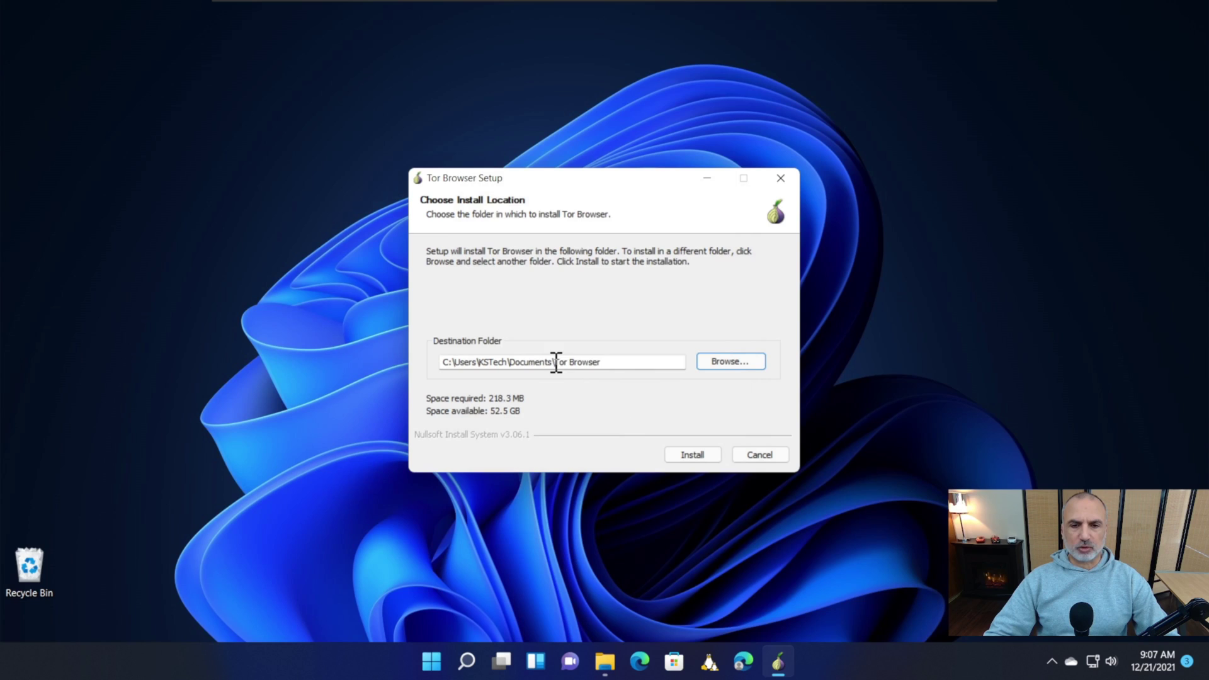
- Install Tor Browser and finish setup with Start Menu and Desktop shortcuts added
click(692, 456)
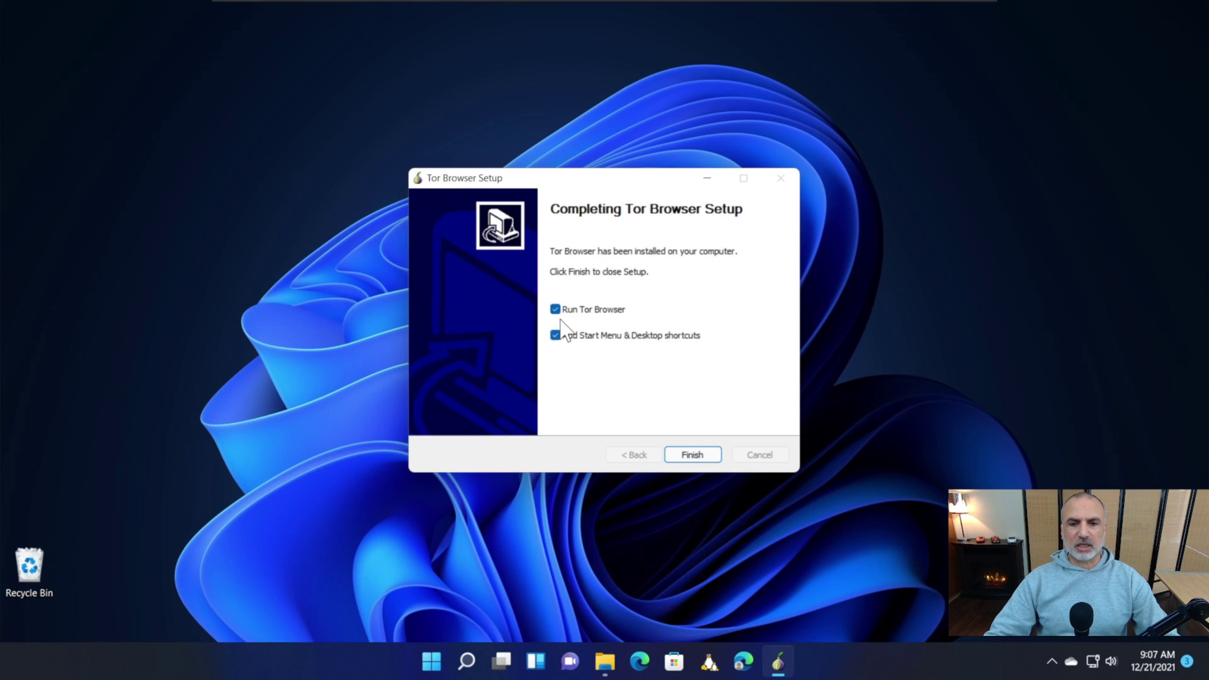
click(692, 454)
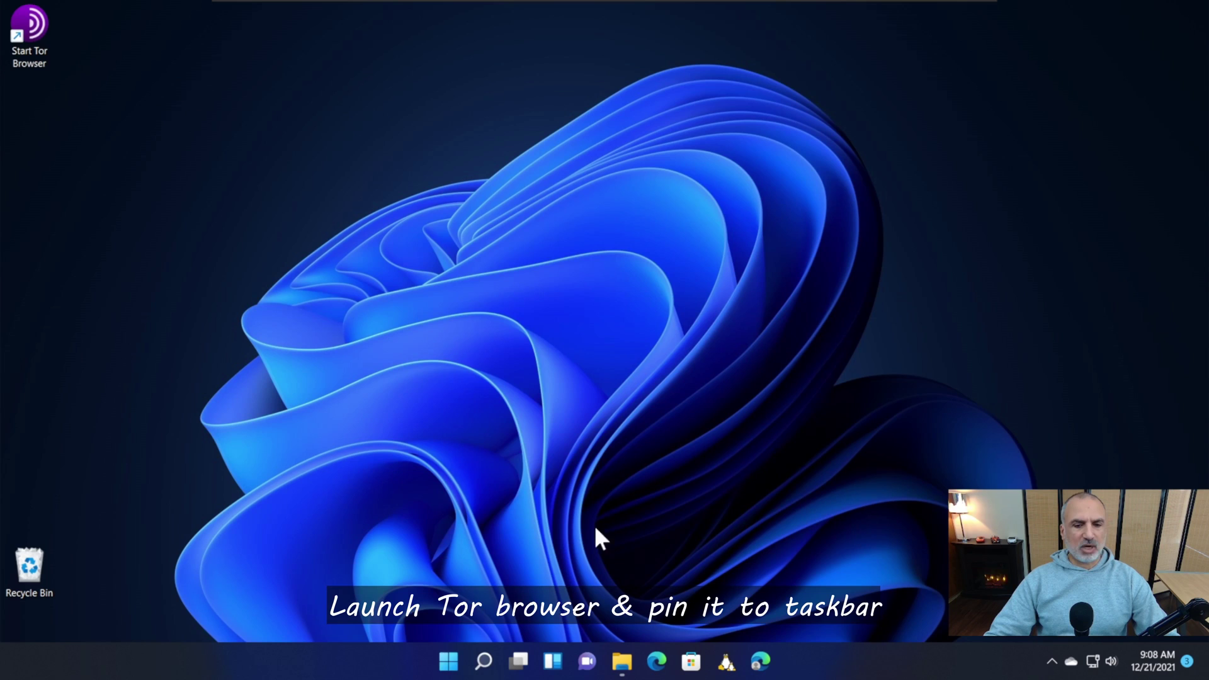
click(449, 661)
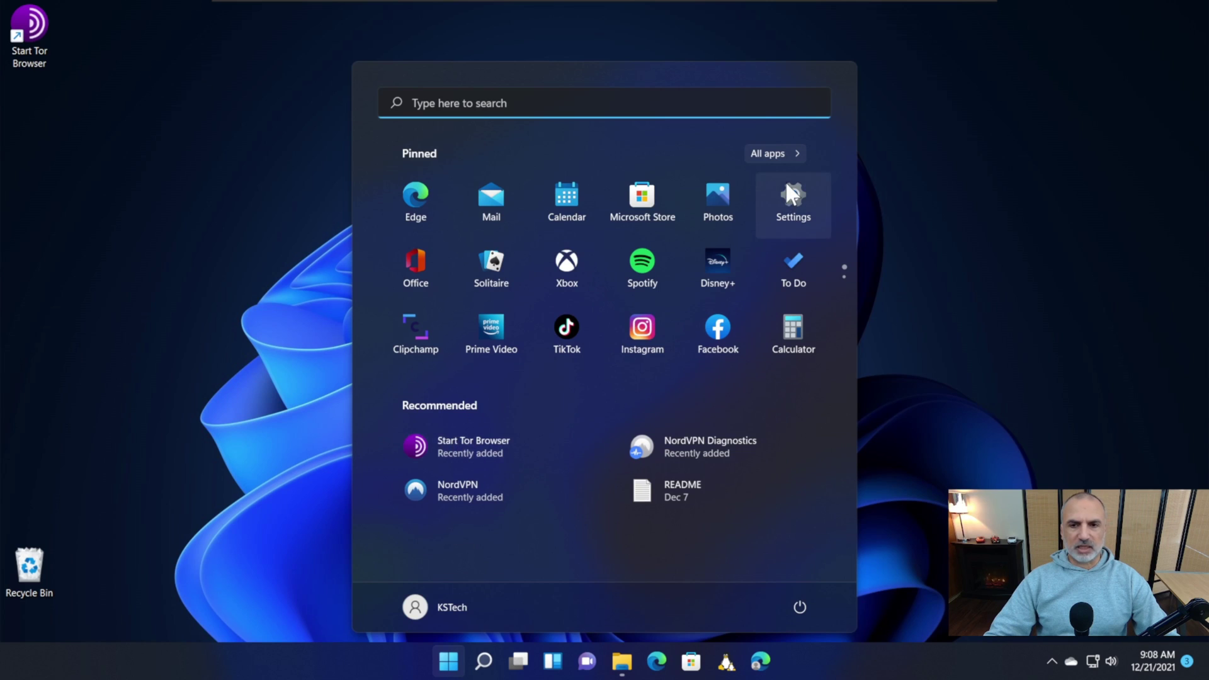
click(772, 153)
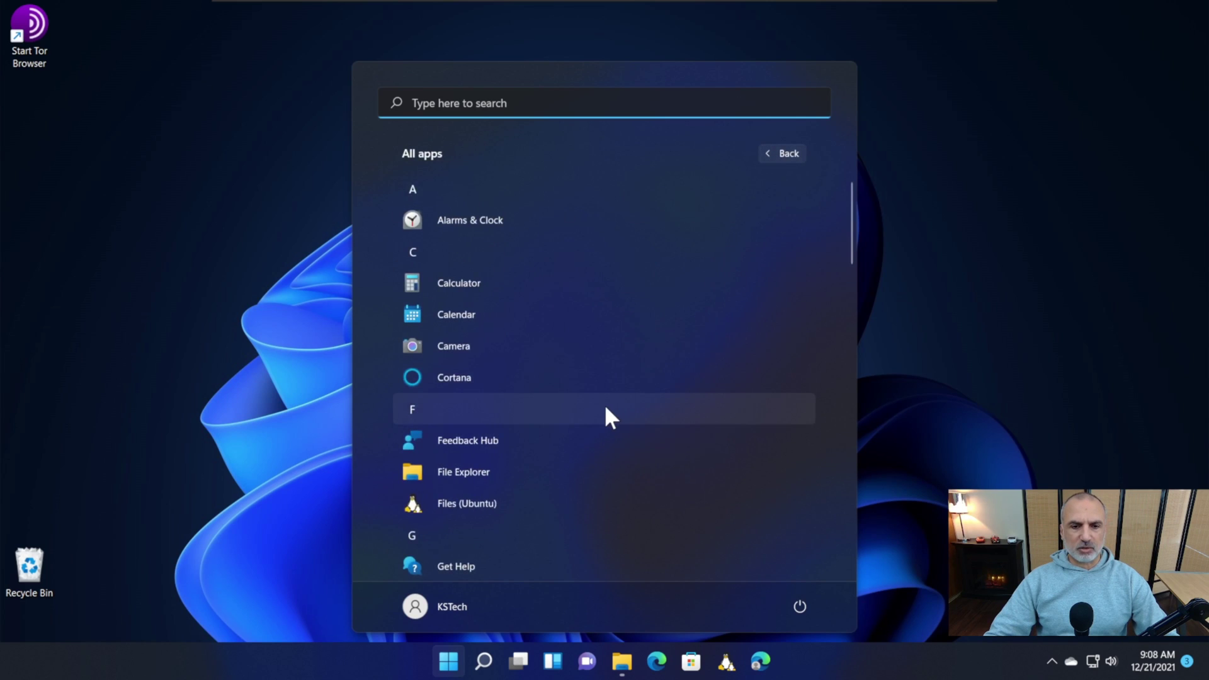
scroll(604, 408, down, 8)
scroll(606, 407, down, 7)
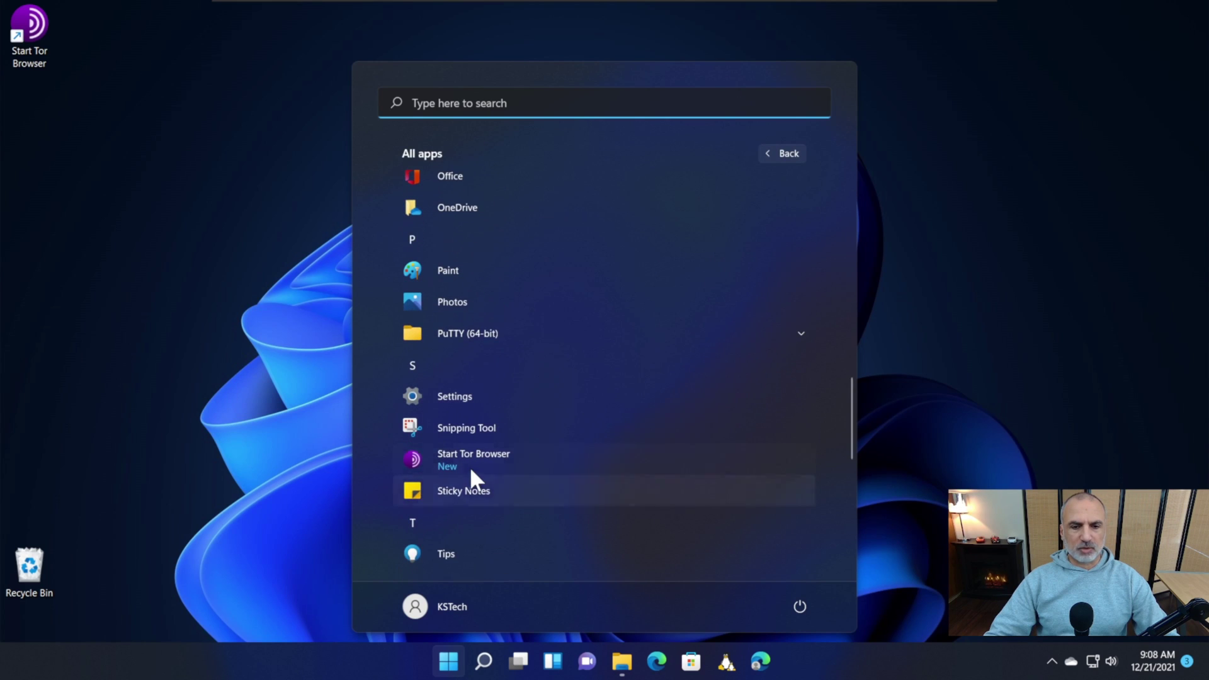
click(249, 406)
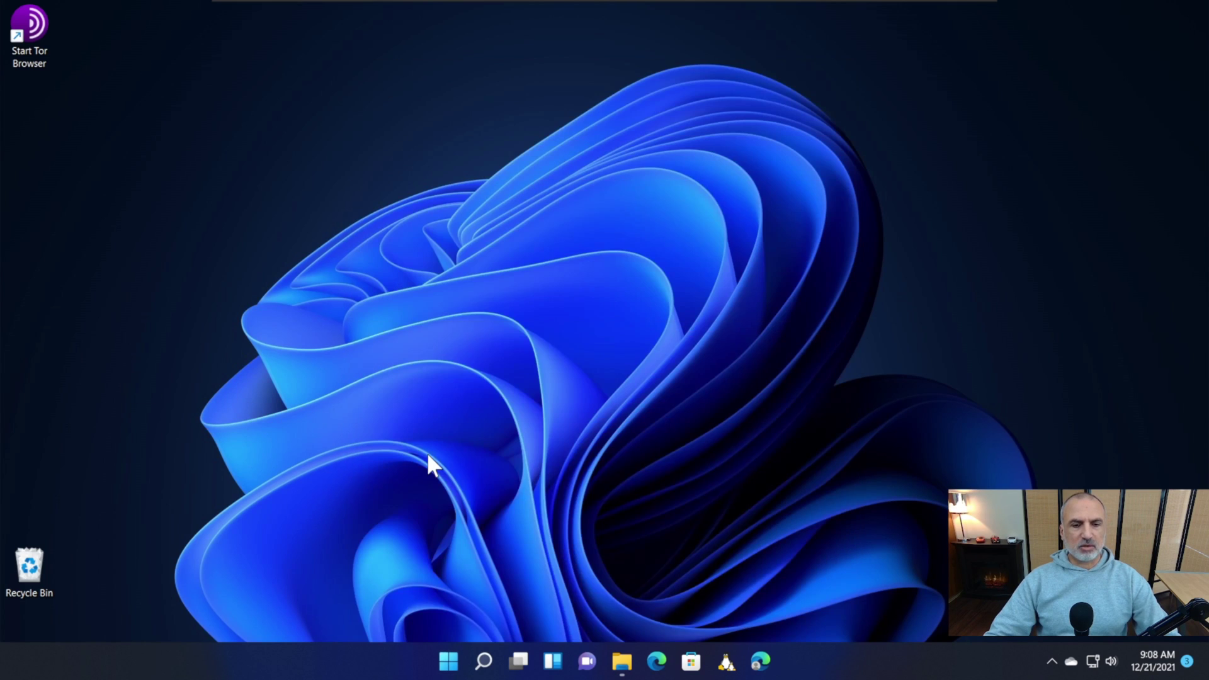
- Launch Tor Browser from the desktop, enable 'Always connect automatically', and connect to Tor
click(32, 27)
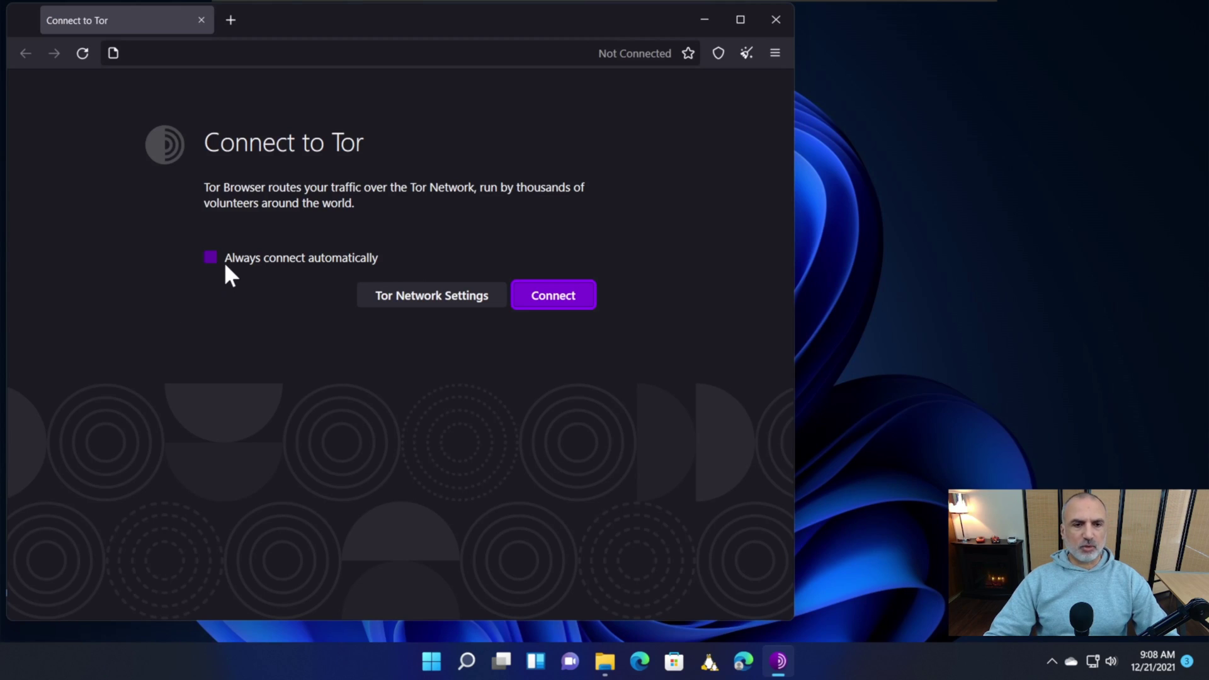
click(364, 260)
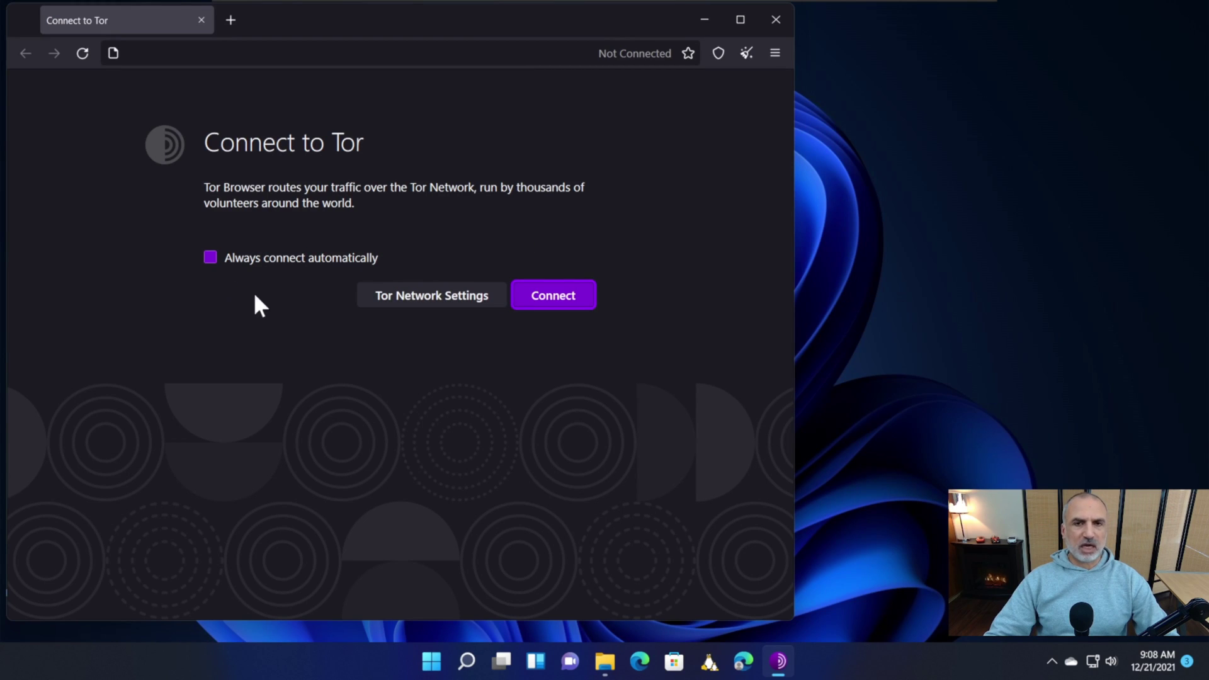
click(210, 257)
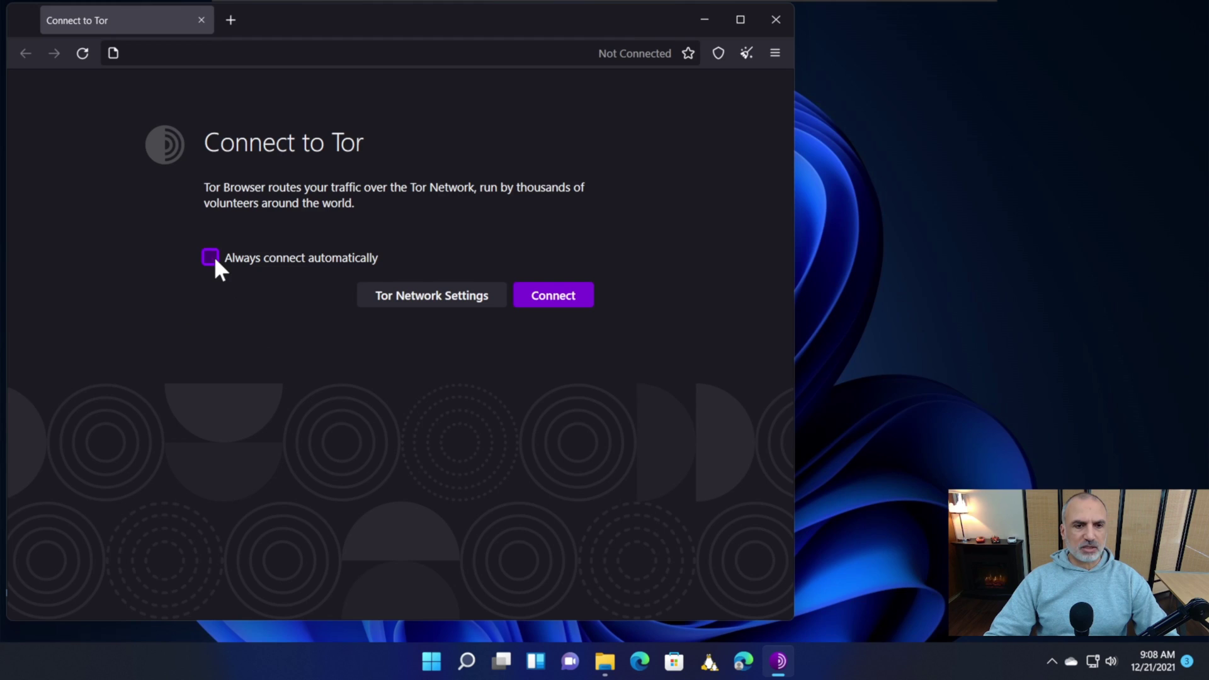
key(Tab)
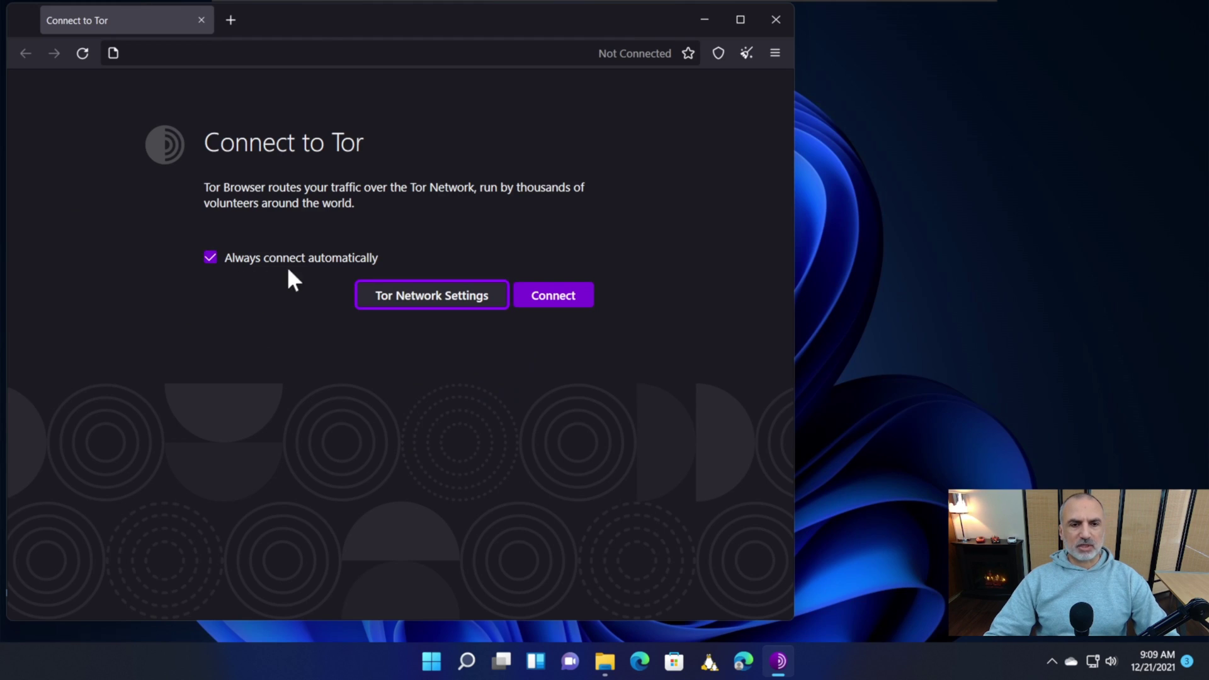
click(561, 296)
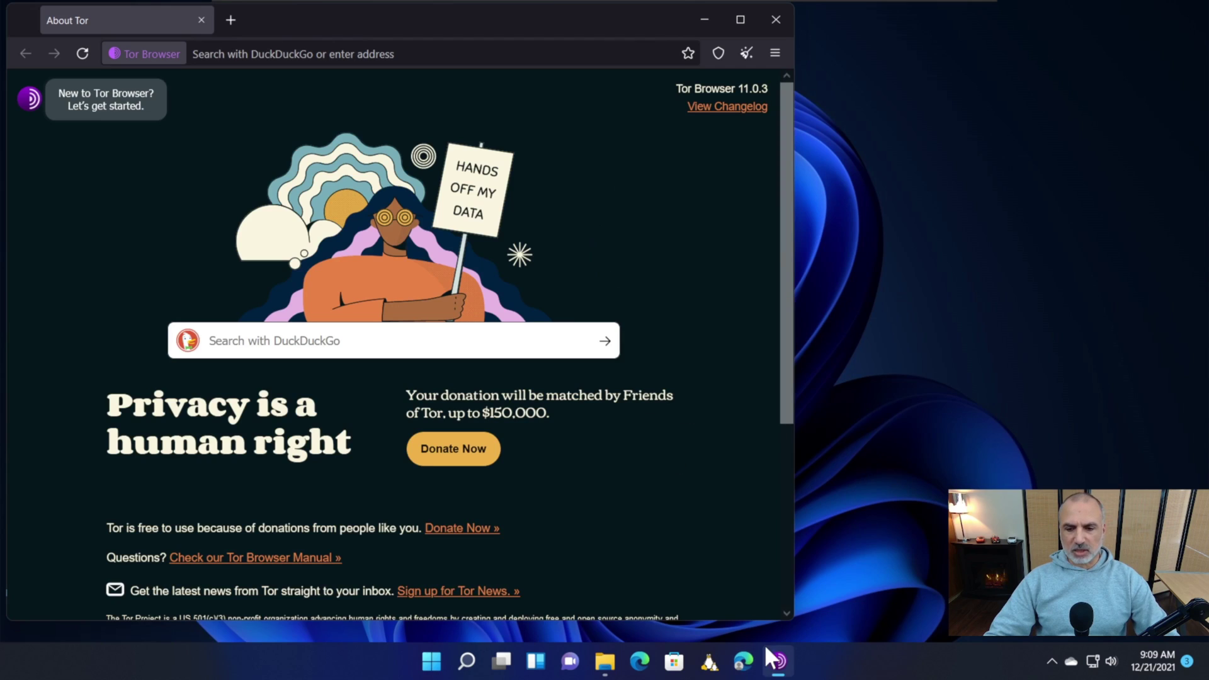
- Pin Tor Browser to the taskbar, then load knowledgesharingtech.com and maximize the window
right_click(784, 672)
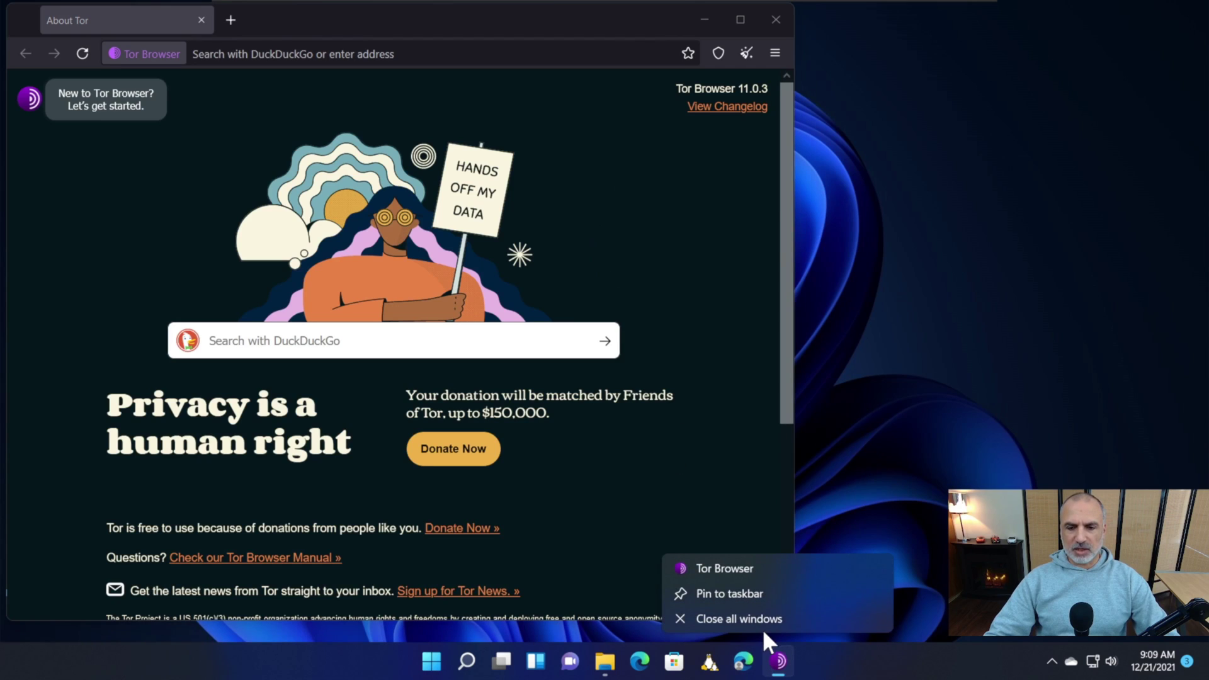
click(711, 599)
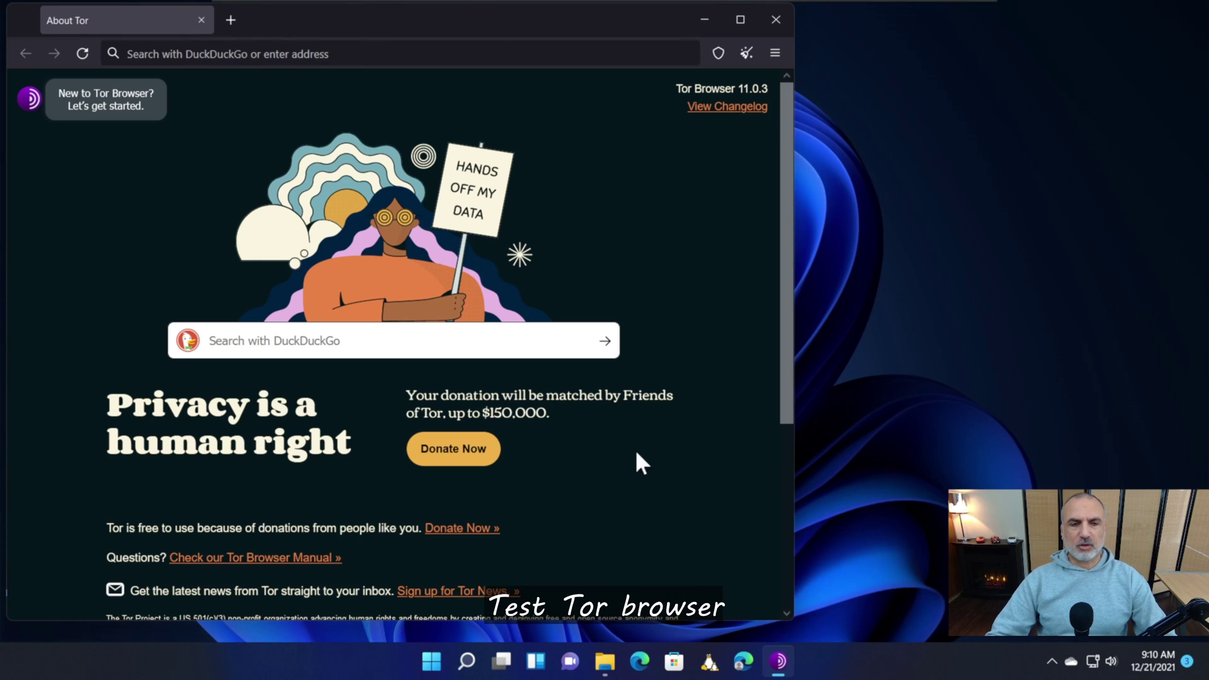
click(338, 52)
text(knowledgesharingtech.com)
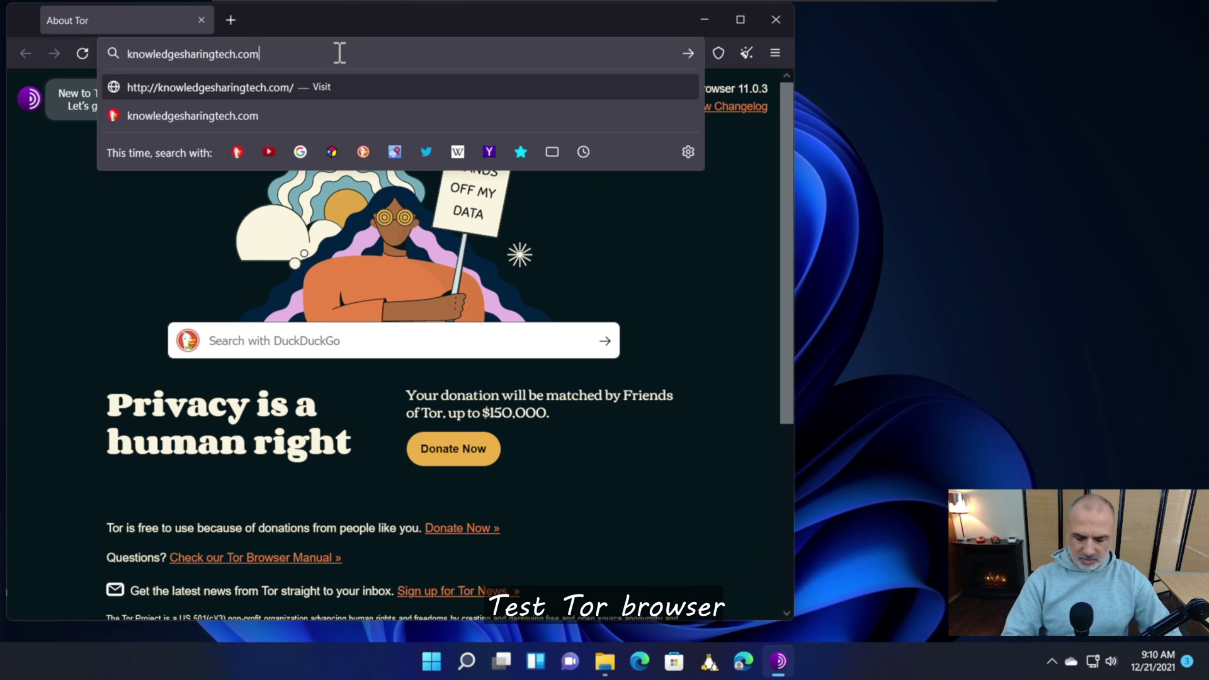
key(Return)
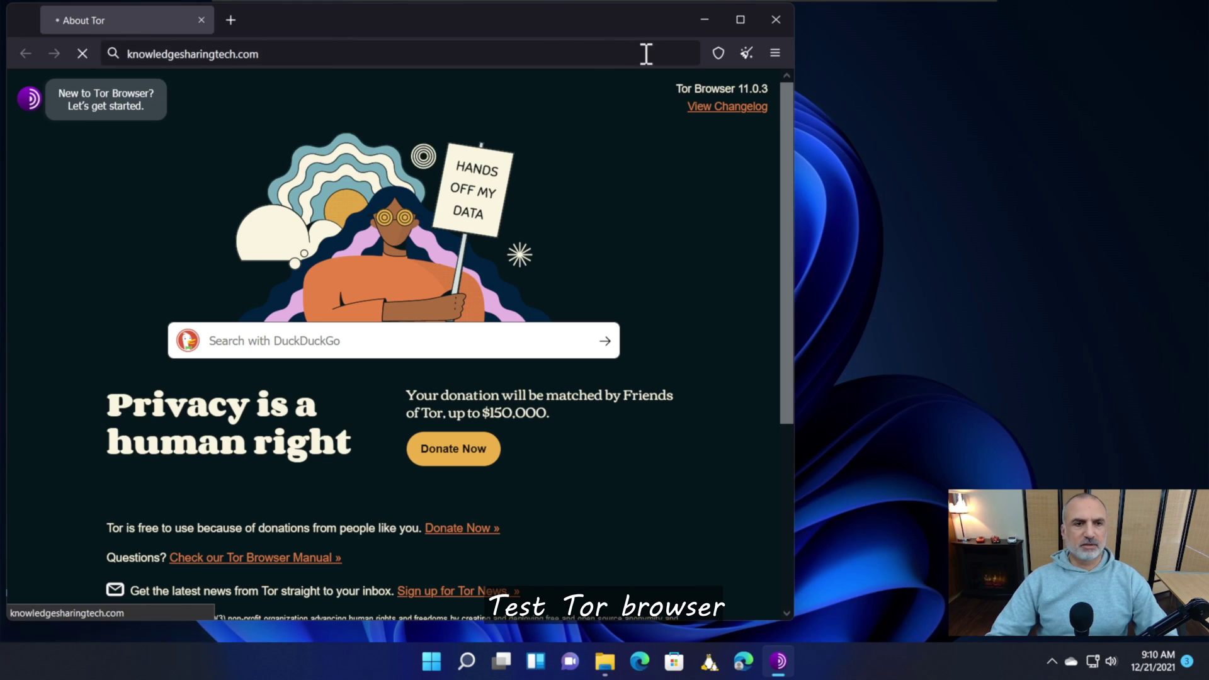
click(741, 20)
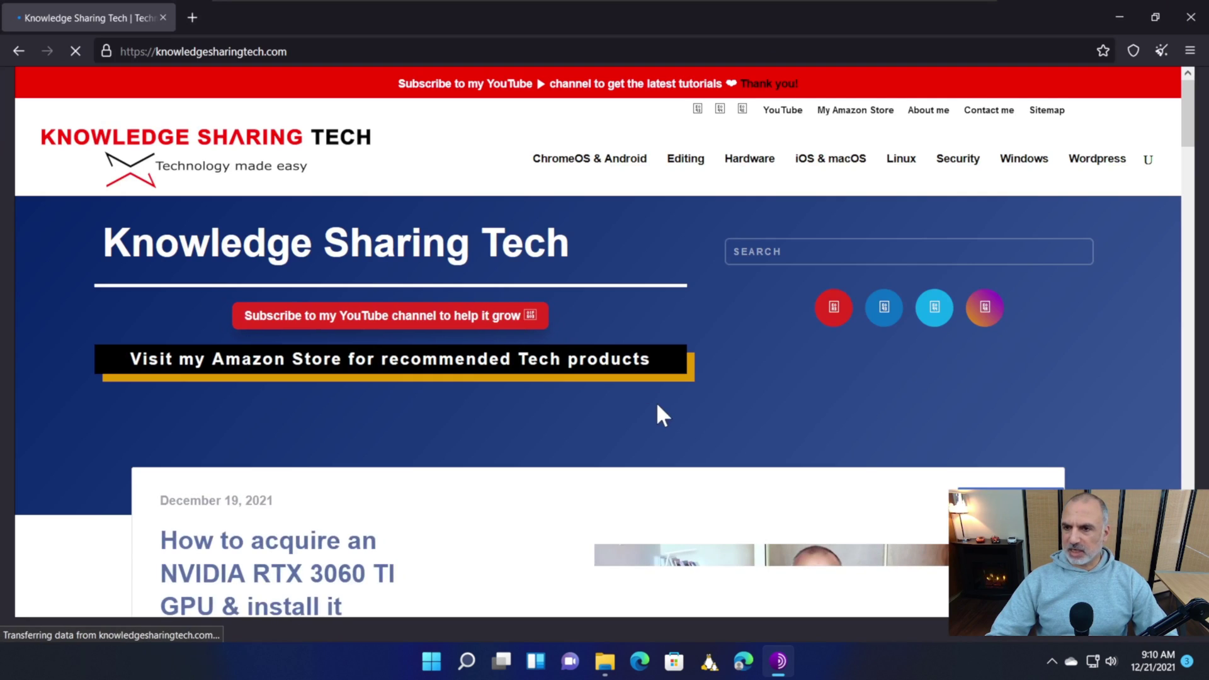
scroll(467, 508, down, 5)
scroll(469, 503, up, 5)
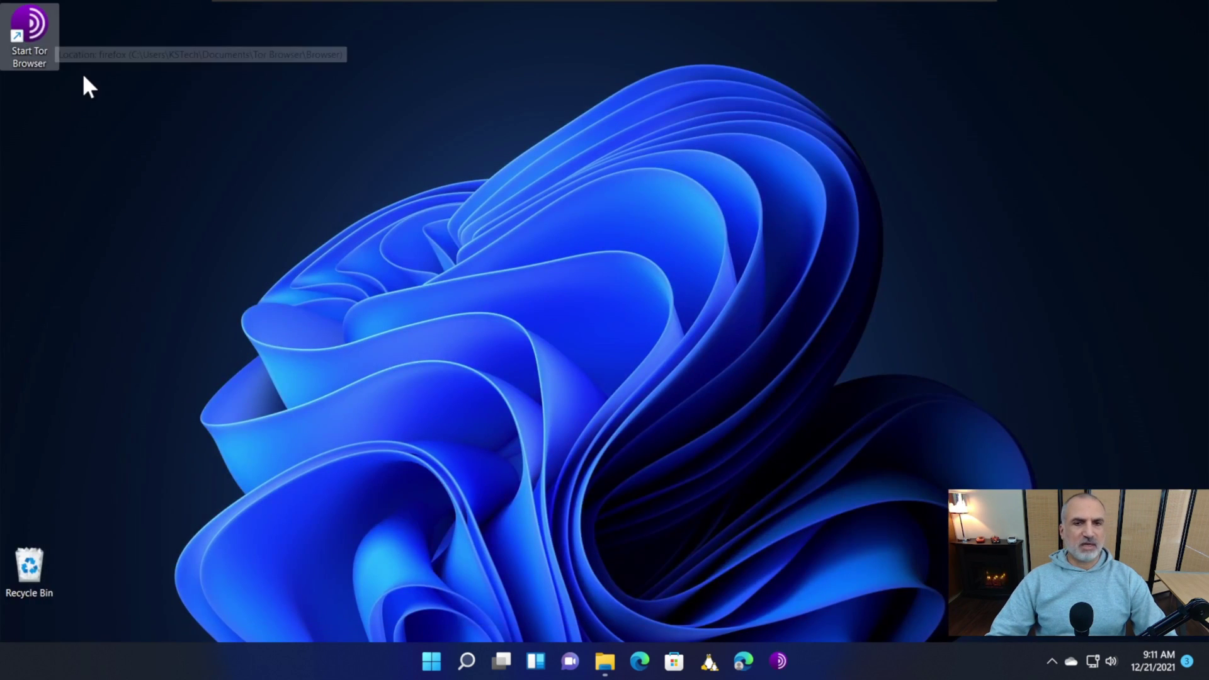
- Drag the Start Tor Browser shortcut to the Recycle Bin and relaunch Tor from the taskbar
drag(34, 24, 29, 570)
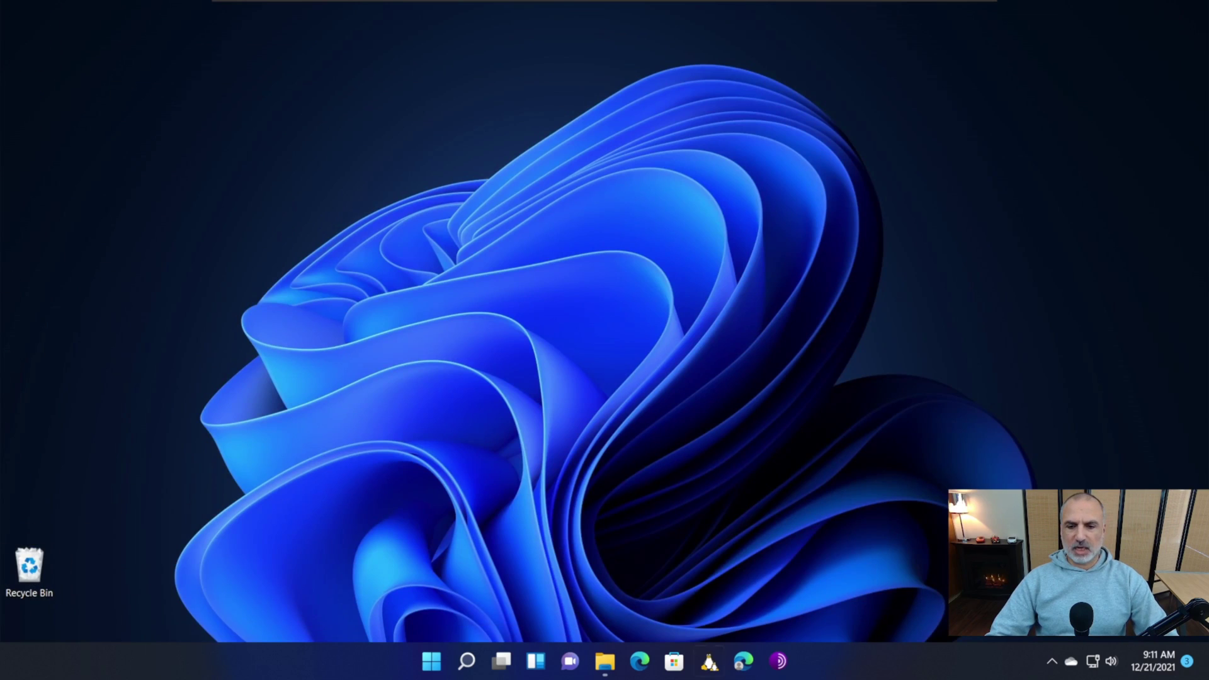
click(779, 661)
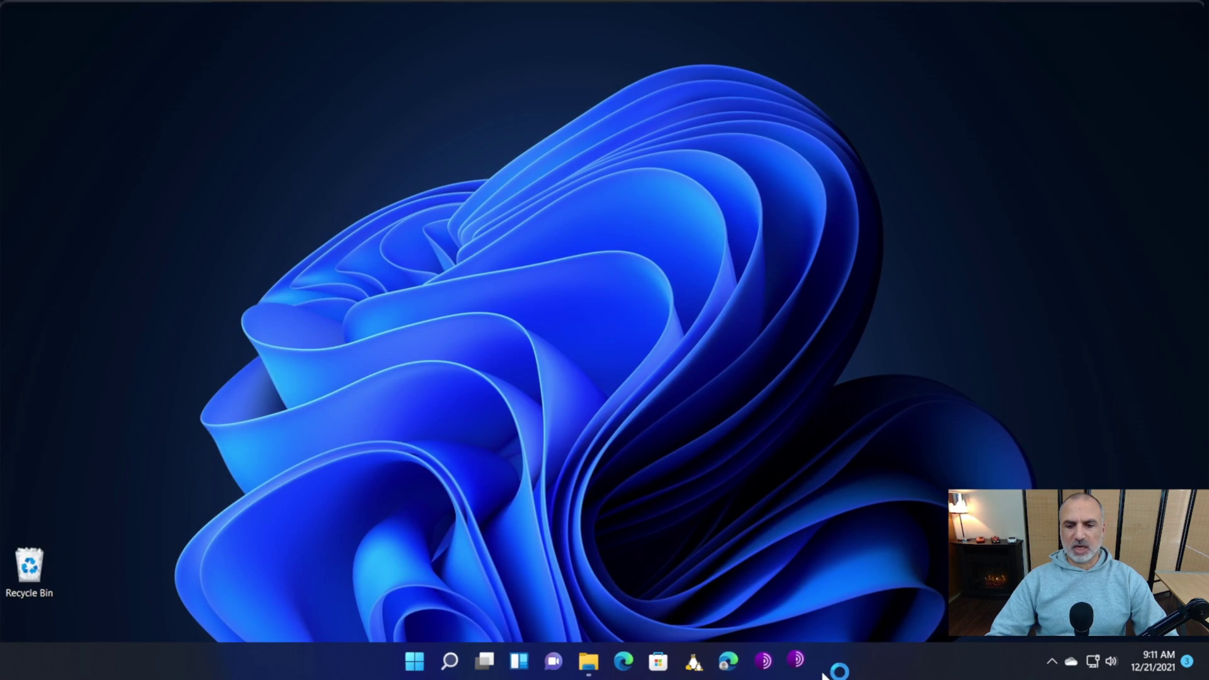